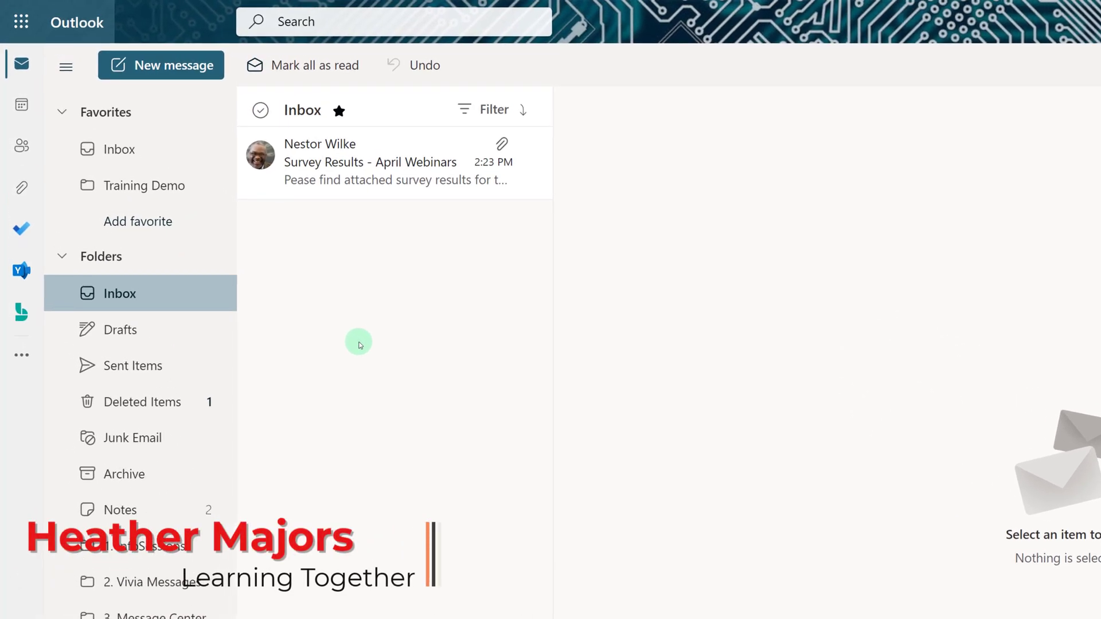
- Open the Survey Results - April Webinars message from the Inbox to view its spreadsheet attachment
mouse_move(379, 197)
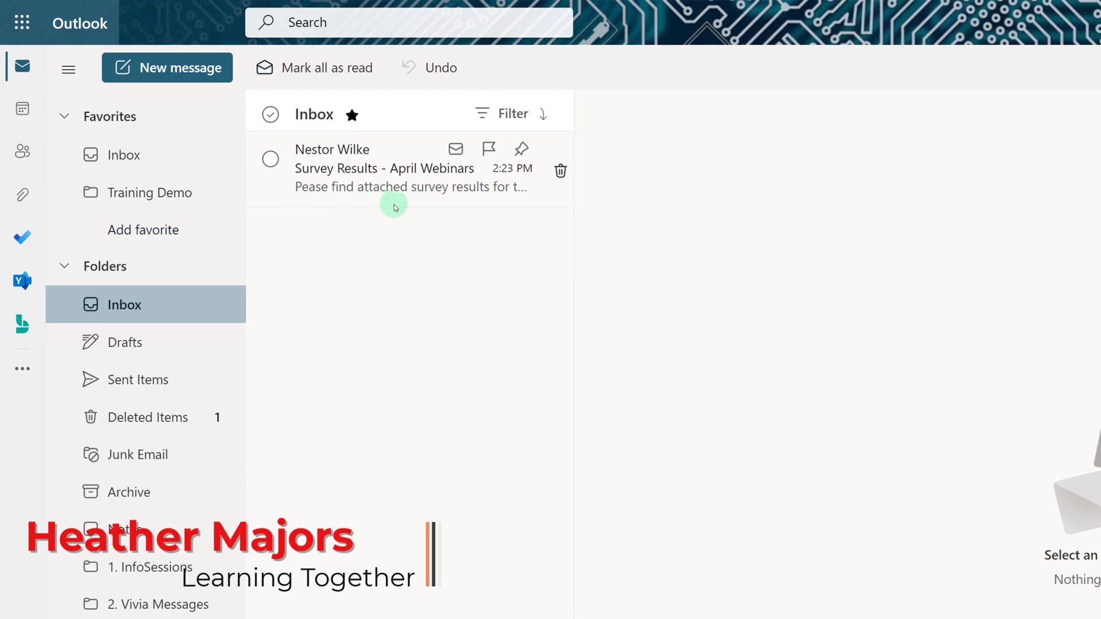
left_click(459, 203)
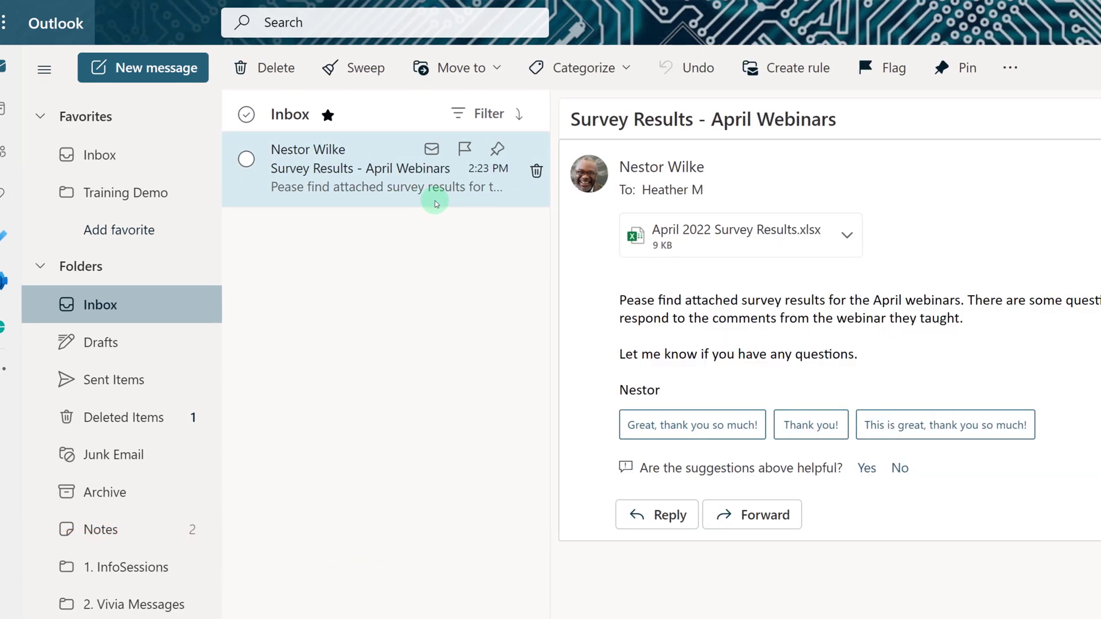
left_click(1027, 170)
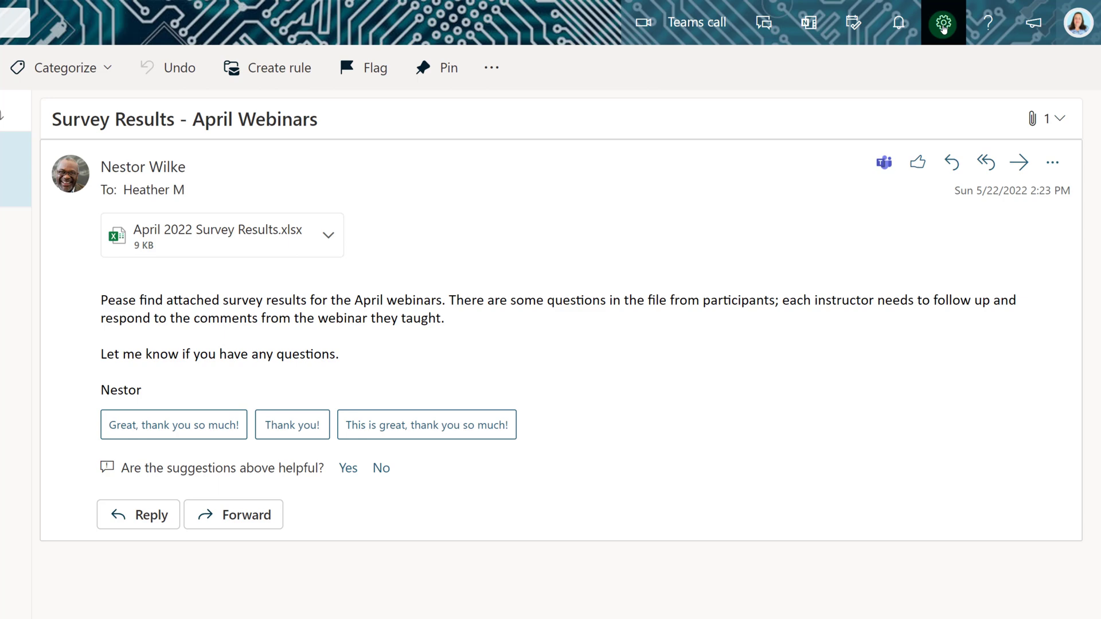
- Show the survey email's More actions menu, which includes Share to Teams
left_click(1053, 167)
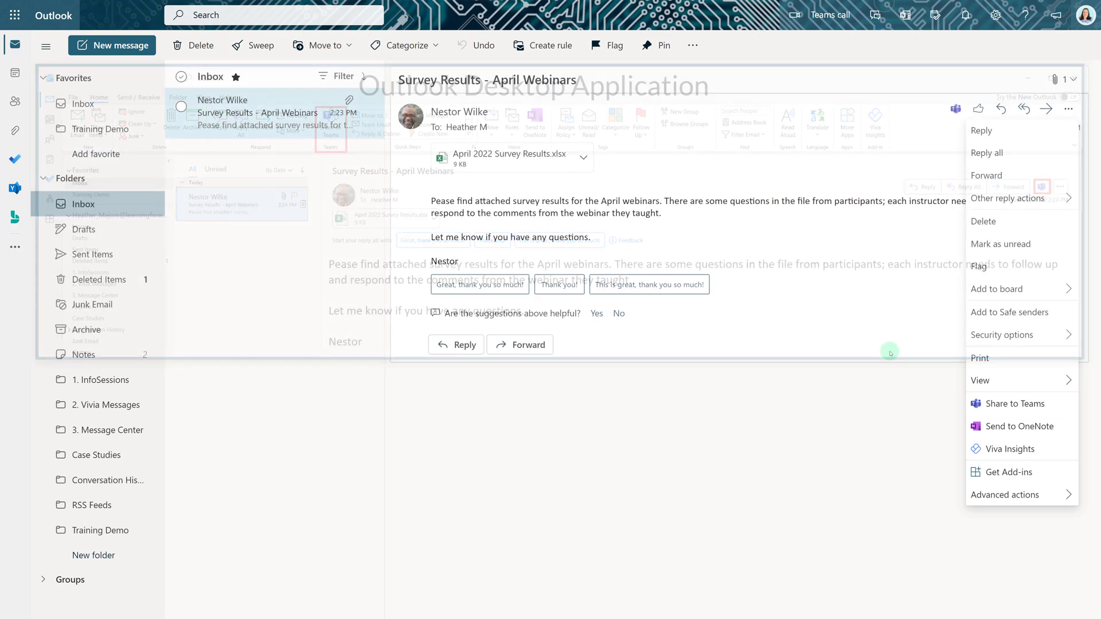
- Start Share to Teams, search 'm36' and clear it to reveal suggested destinations
left_click(994, 408)
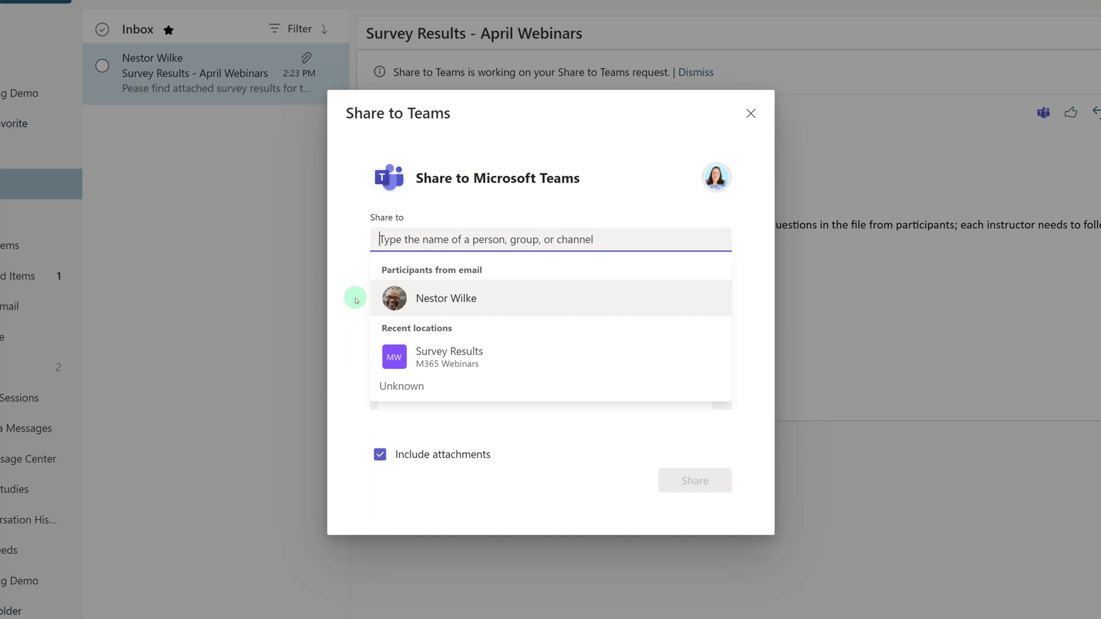
type("m36")
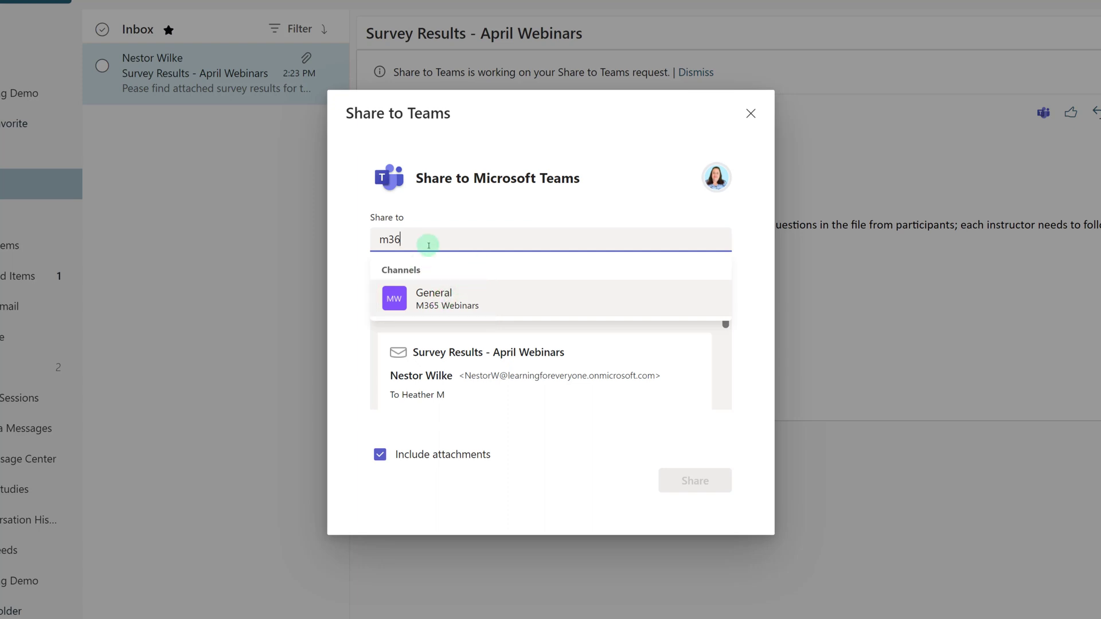
key("BackSpace")
key("BackSpace")
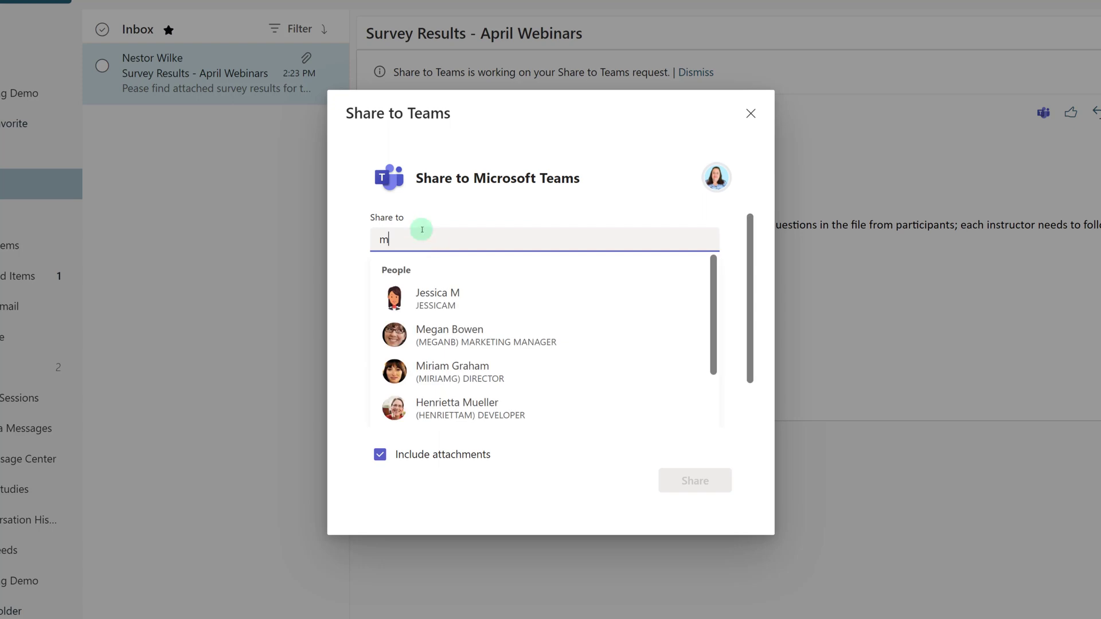
key("BackSpace")
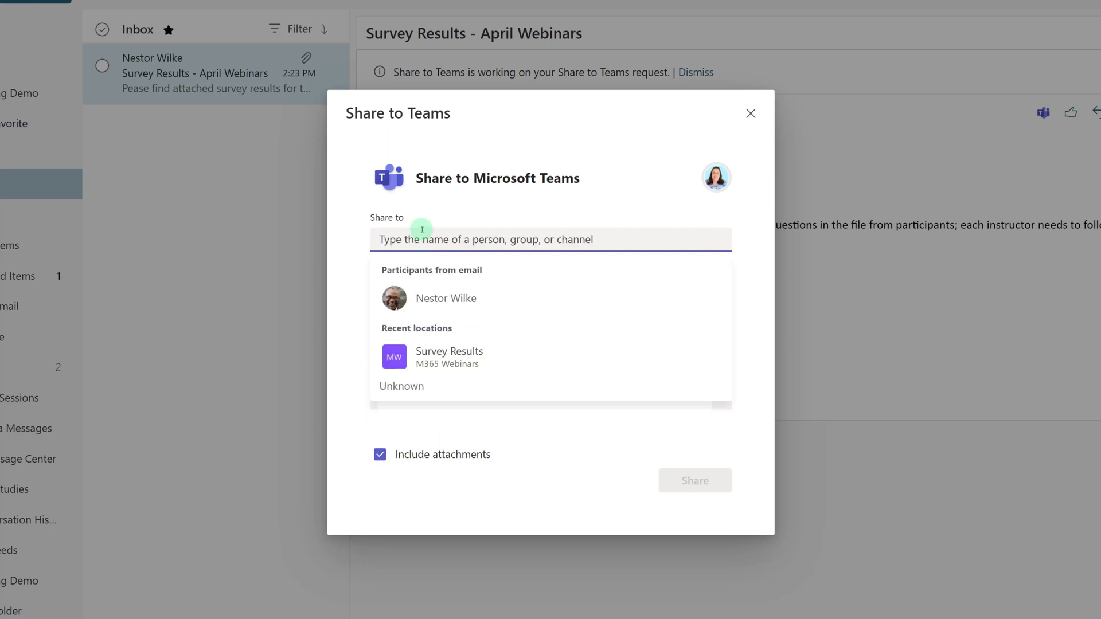
- Target M365 Webinars > Survey Results with a note asking the team to report when done
left_click(454, 368)
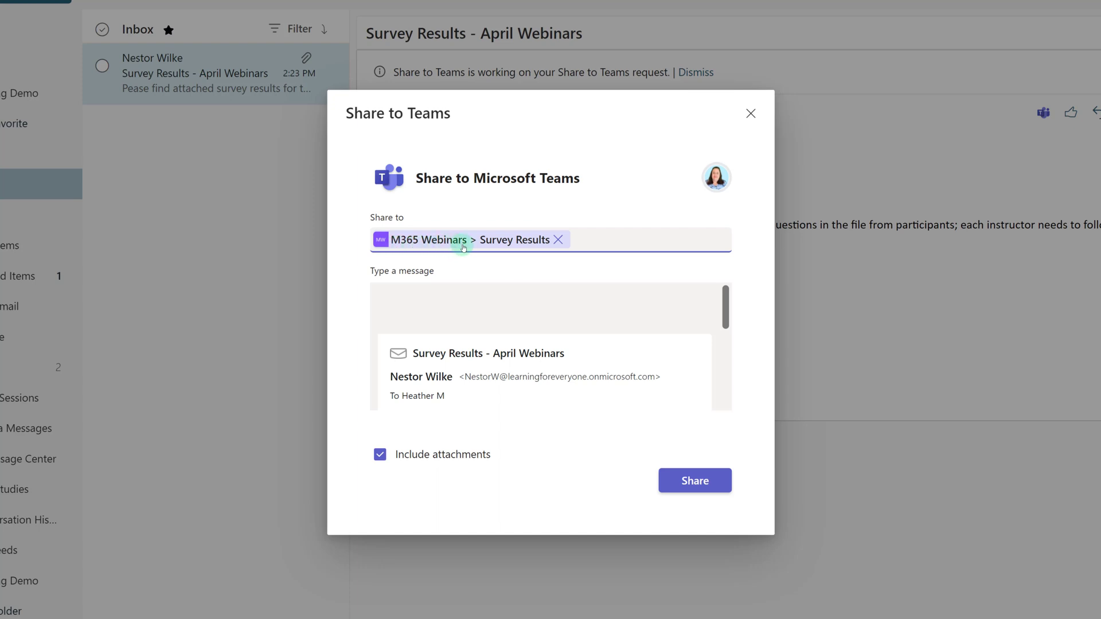
left_click(418, 303)
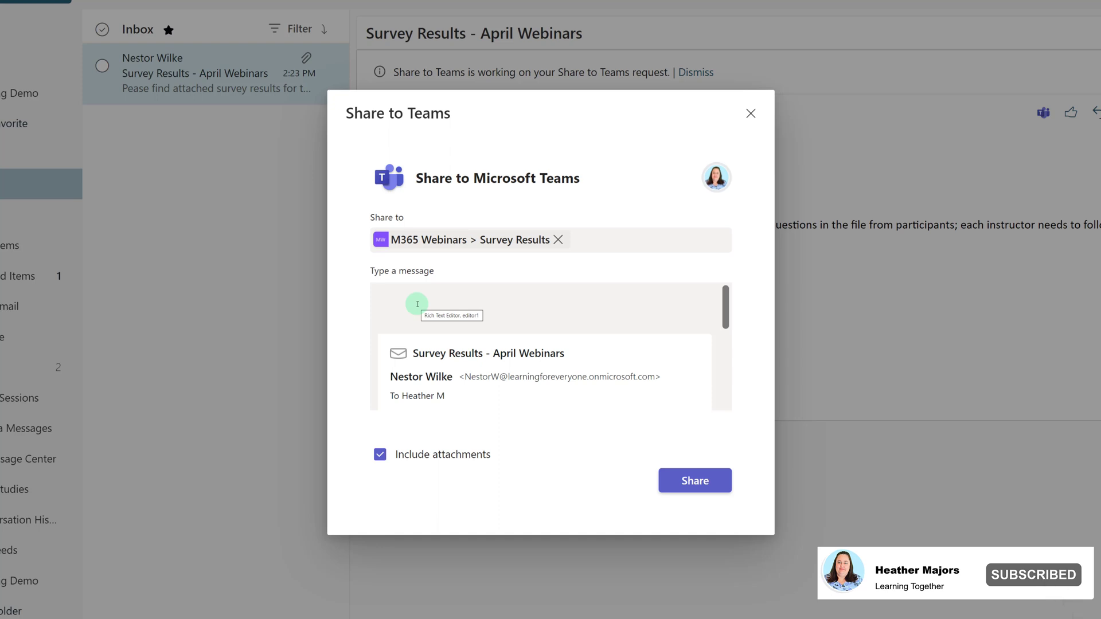
scroll(491, 373, "down", 2)
scroll(501, 380, "down", 3)
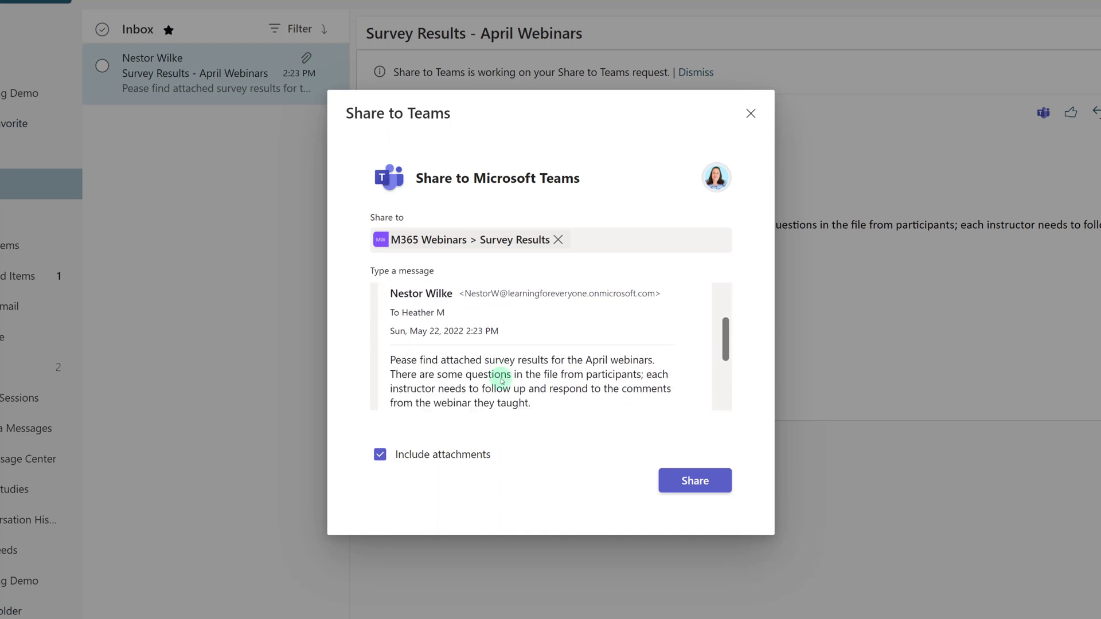
scroll(503, 376, "up", 5)
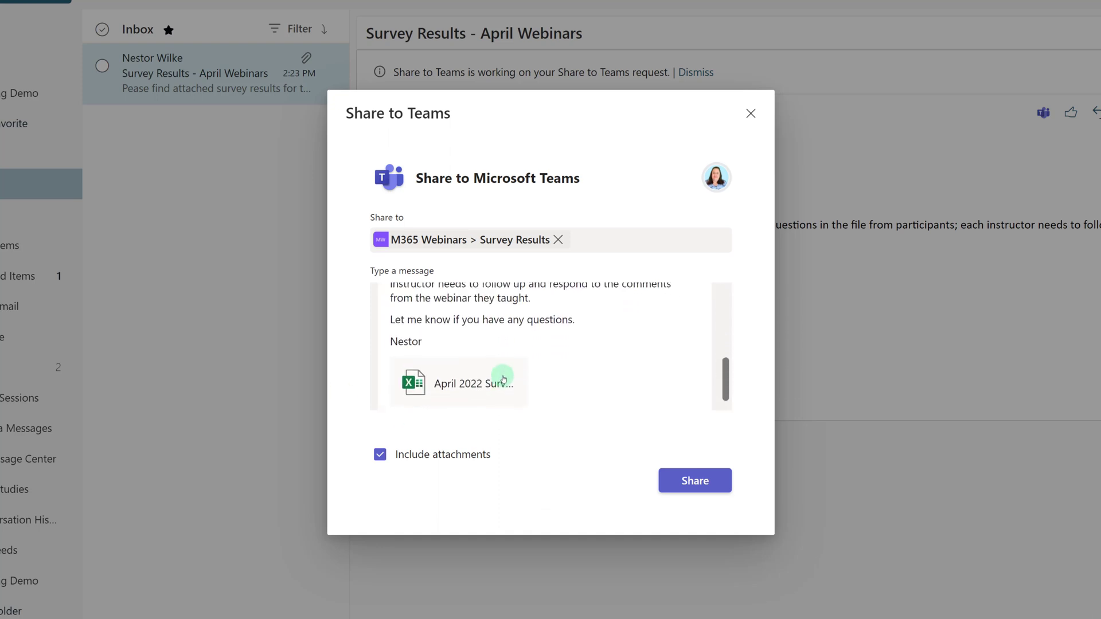
type("Please s")
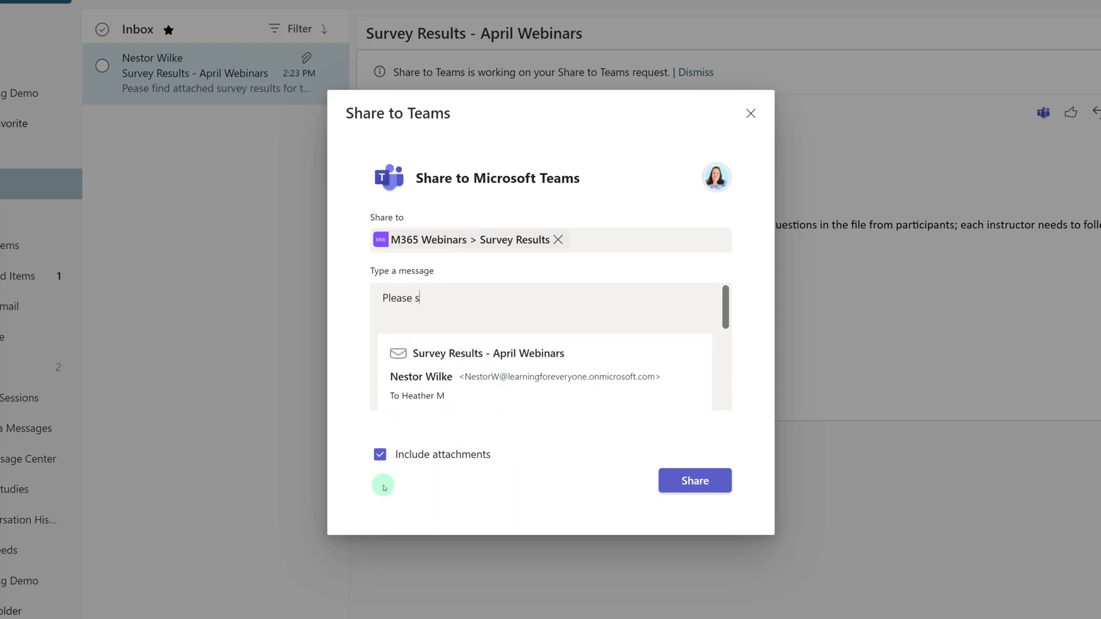
type("ee Nestors email and l")
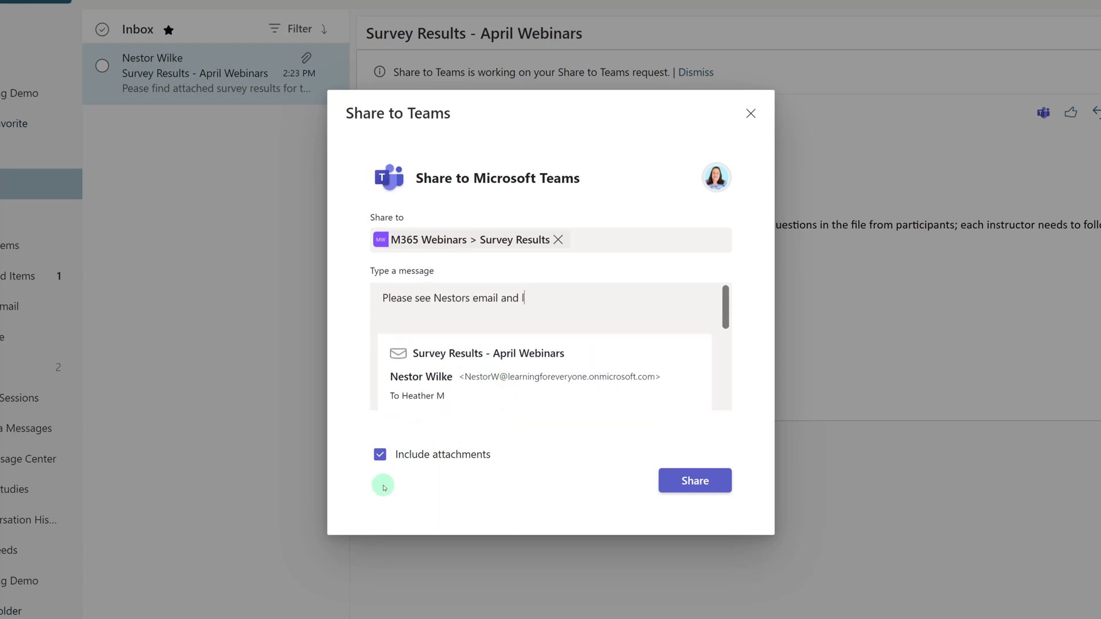
type("et me know when you are done with the task.")
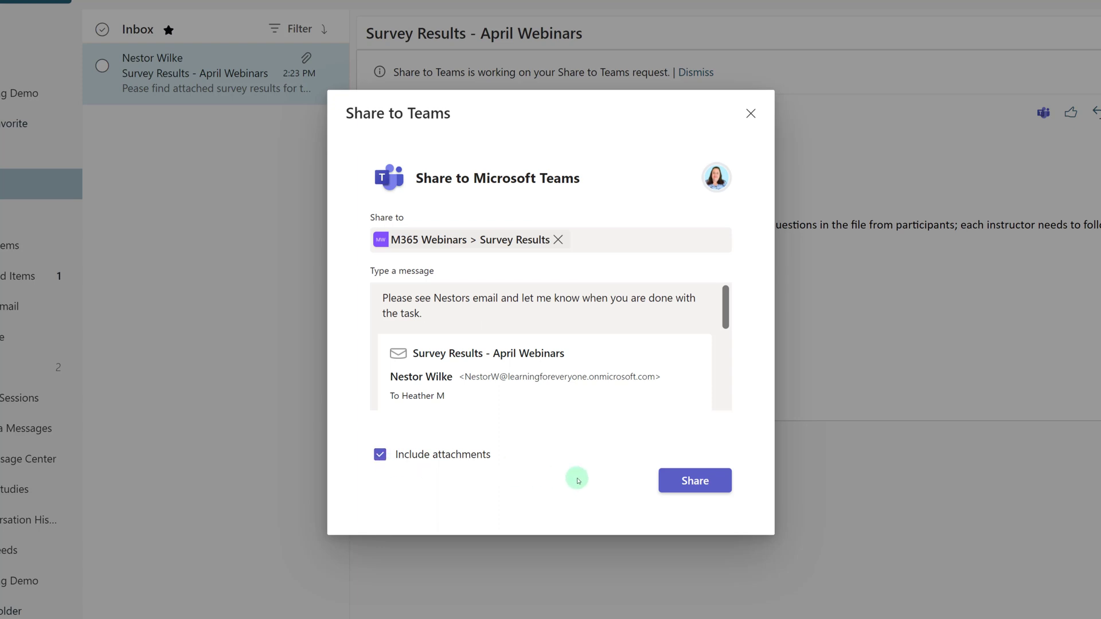
- Post the survey email and note to the Survey Results channel
left_click(691, 481)
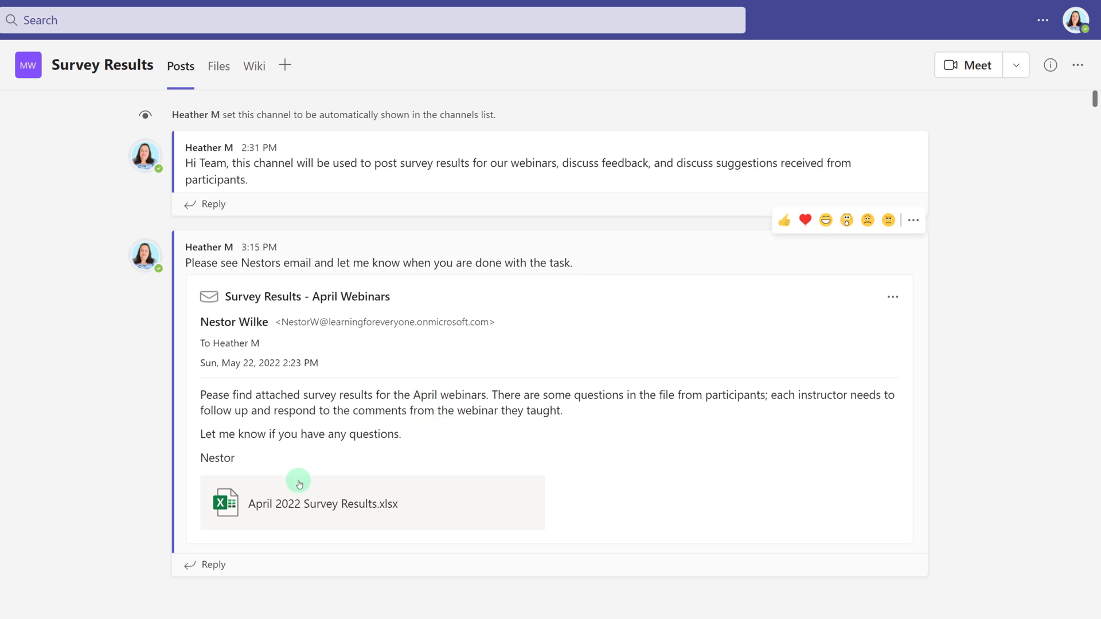
- View the Survey Results channel's Files tab
left_click(220, 68)
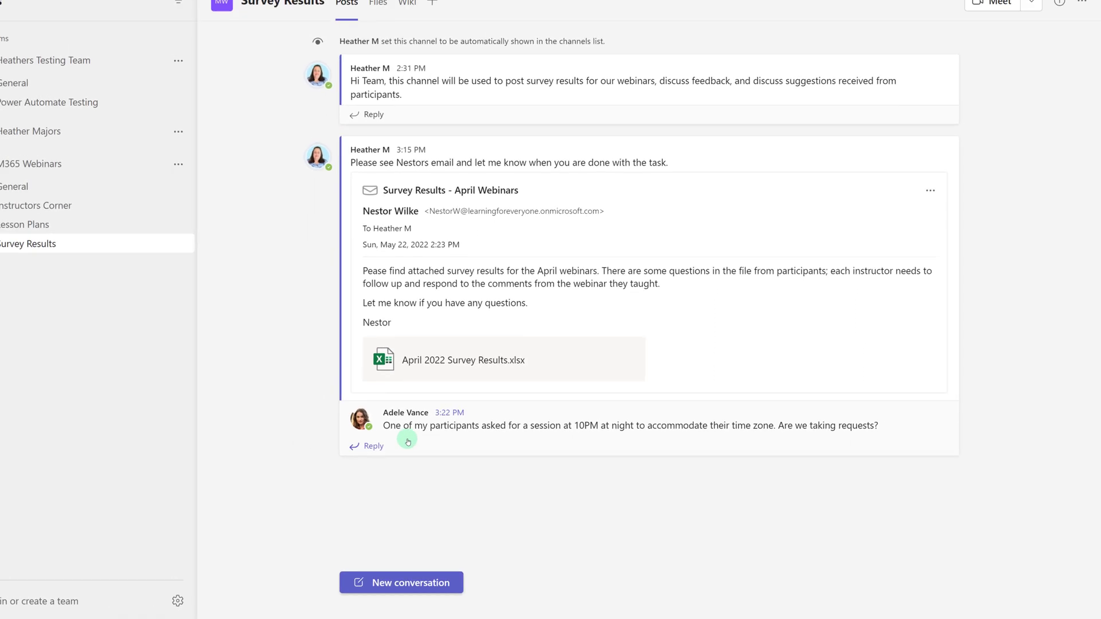
- Open Share to Outlook for the Survey Results conversation
mouse_move(921, 425)
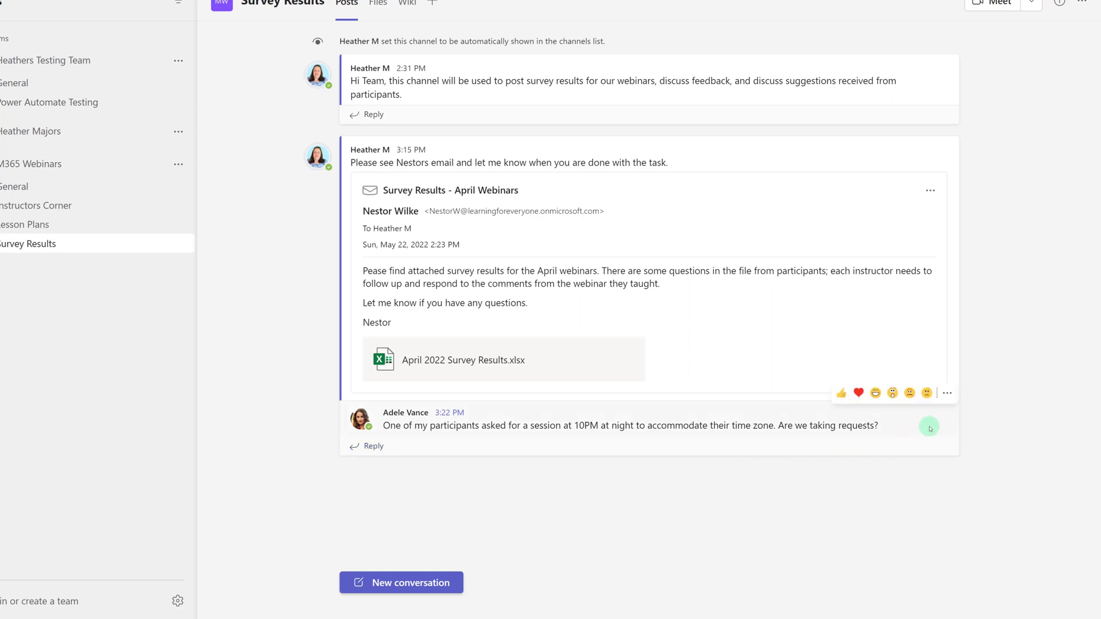
left_click(948, 394)
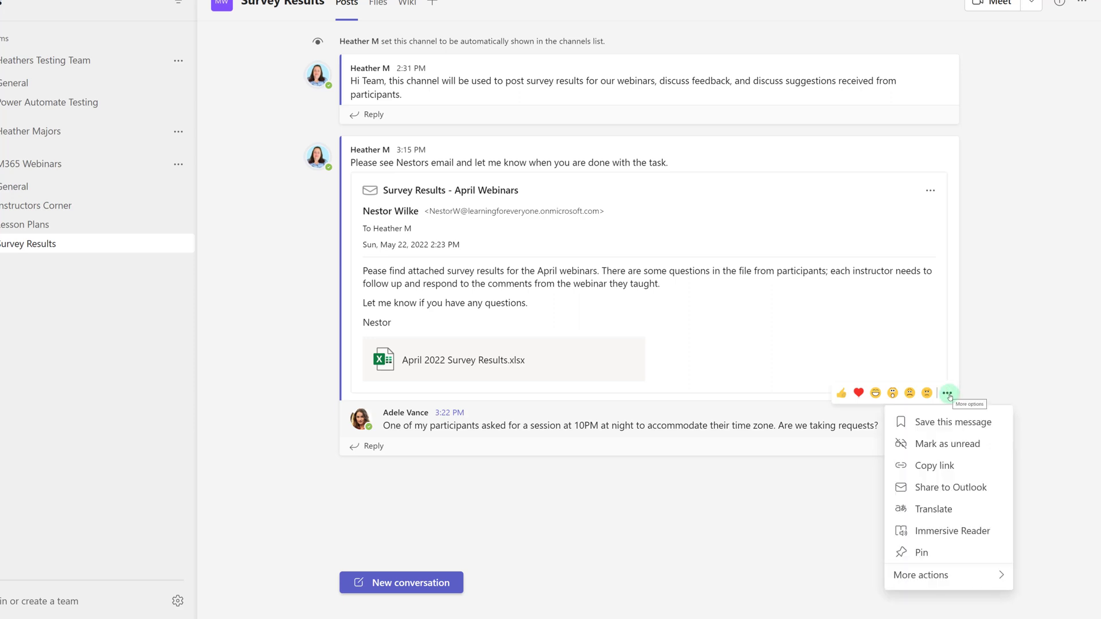
left_click(946, 497)
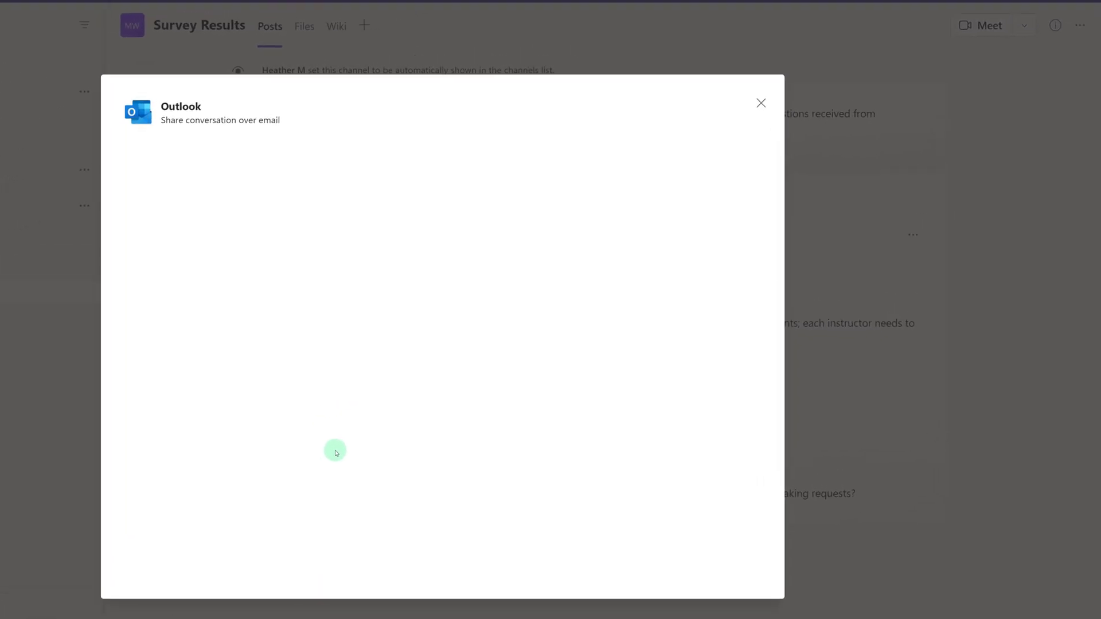
- Email the conversation to the survey's sender, asking their opinion on the colleague's question
scroll(351, 427, "down", 1)
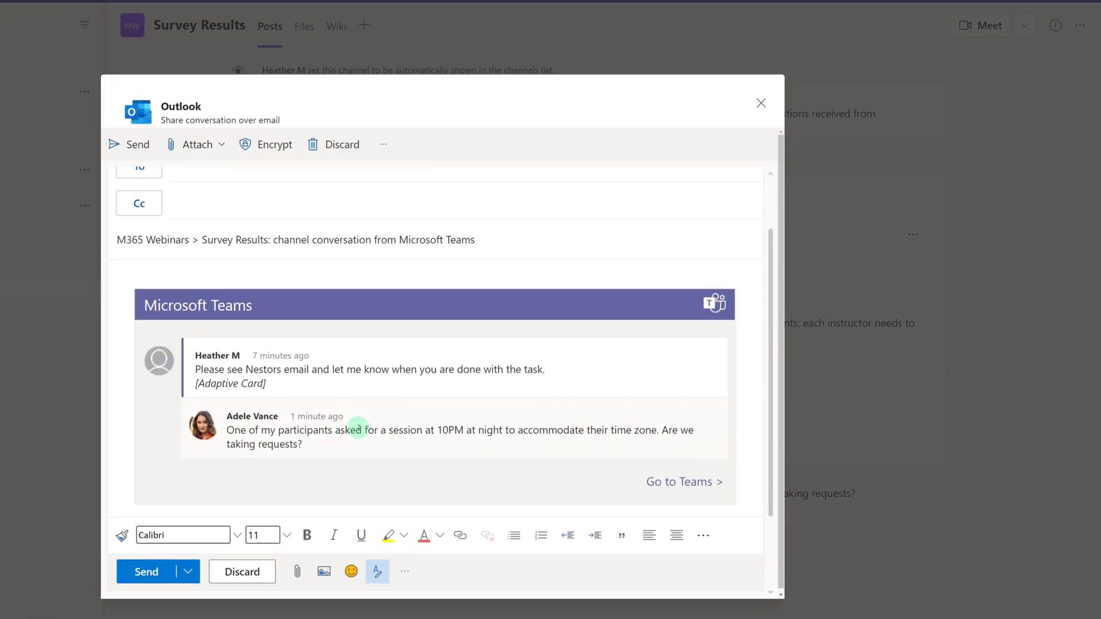
scroll(290, 304, "up", 1)
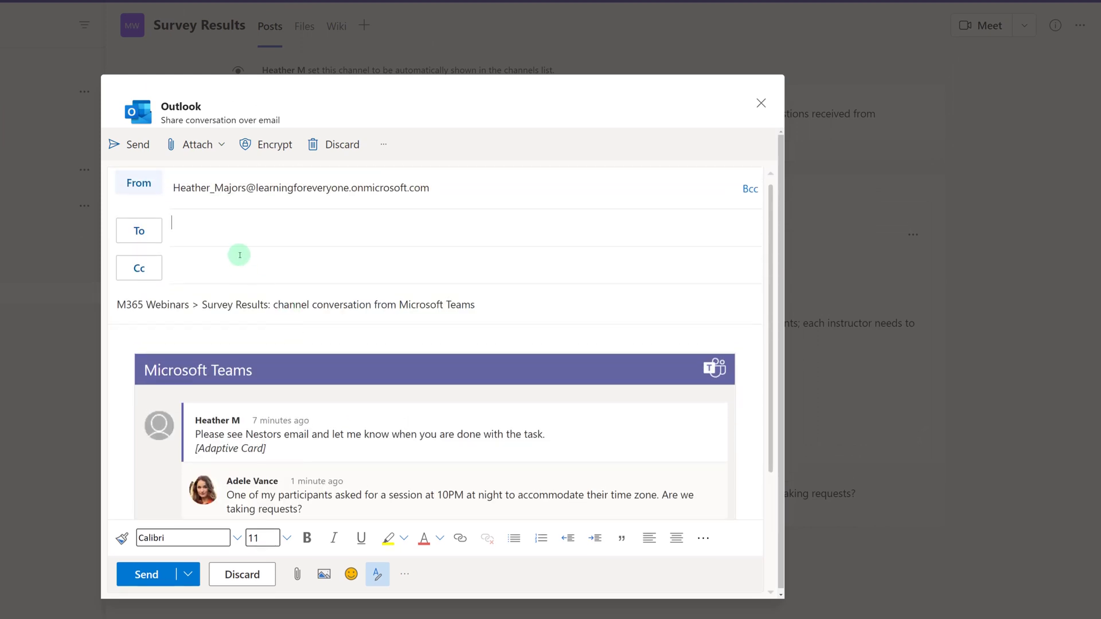
type("nes")
left_click(239, 255)
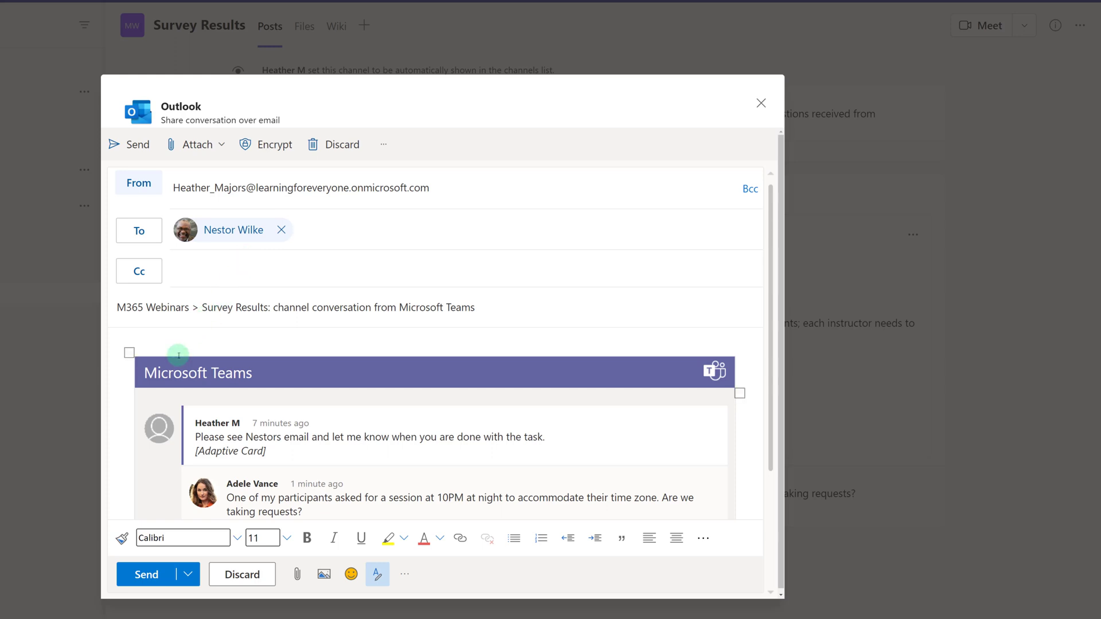
left_click(149, 340)
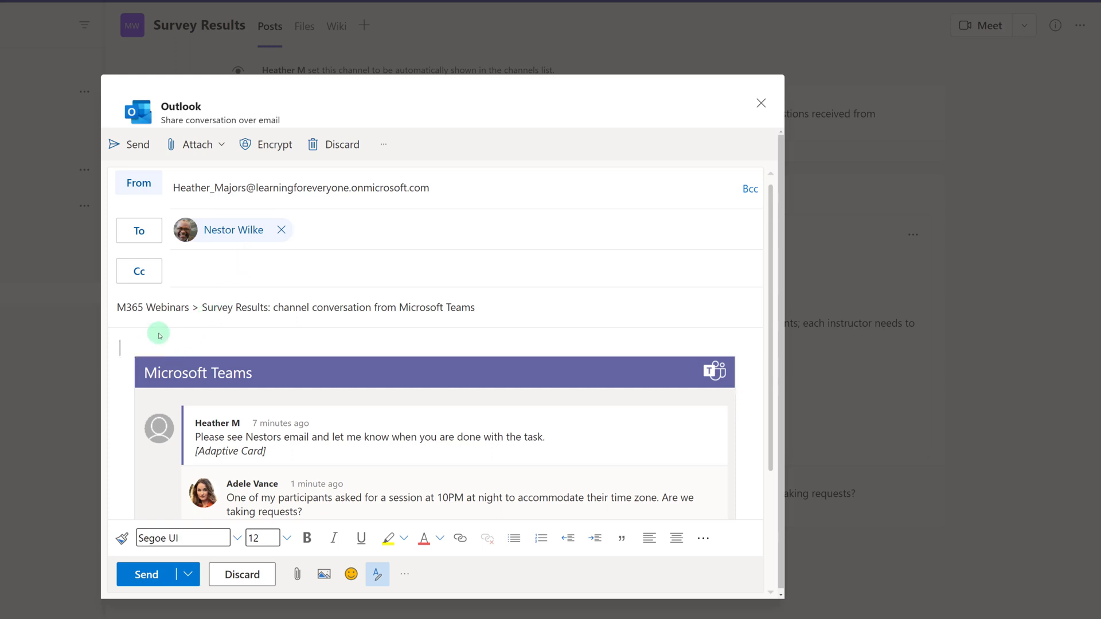
type("What is your opin")
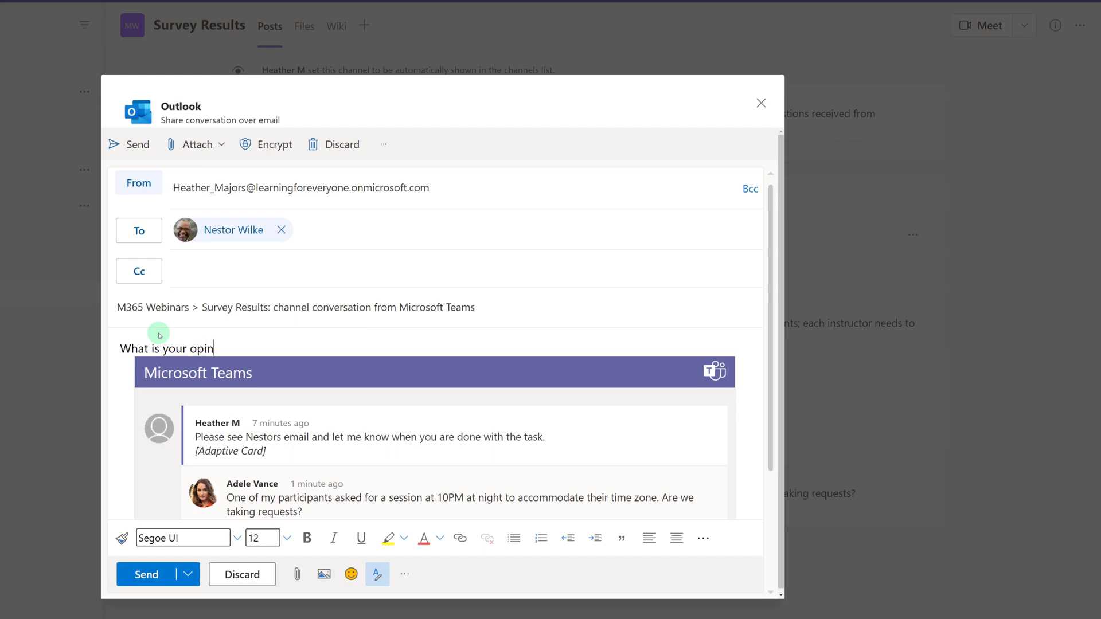
type("on on Adele's quest")
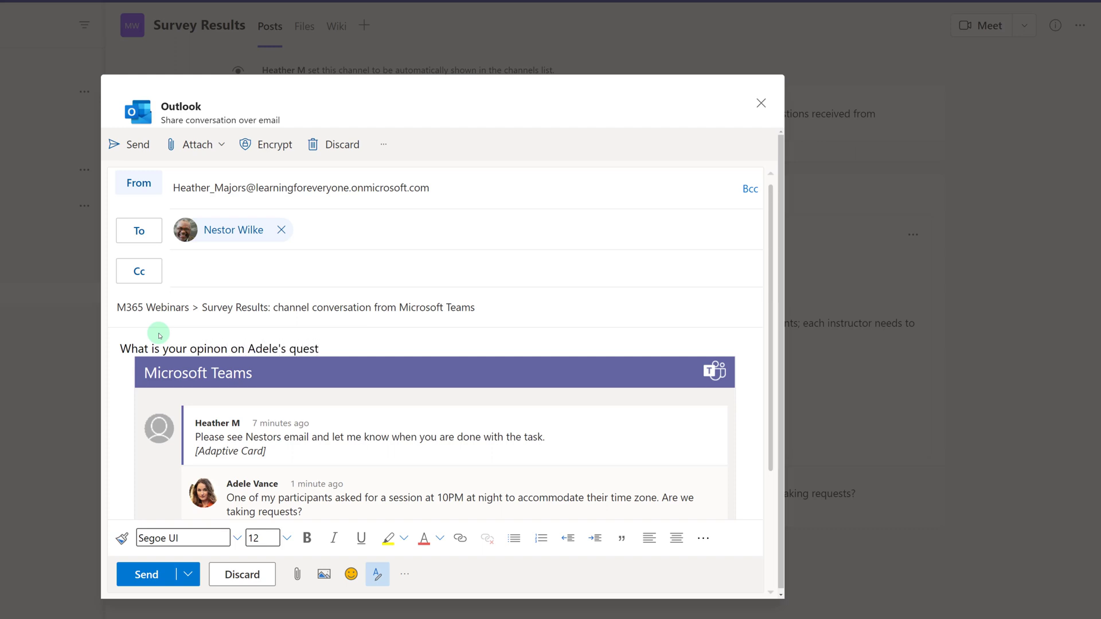
type("ion?")
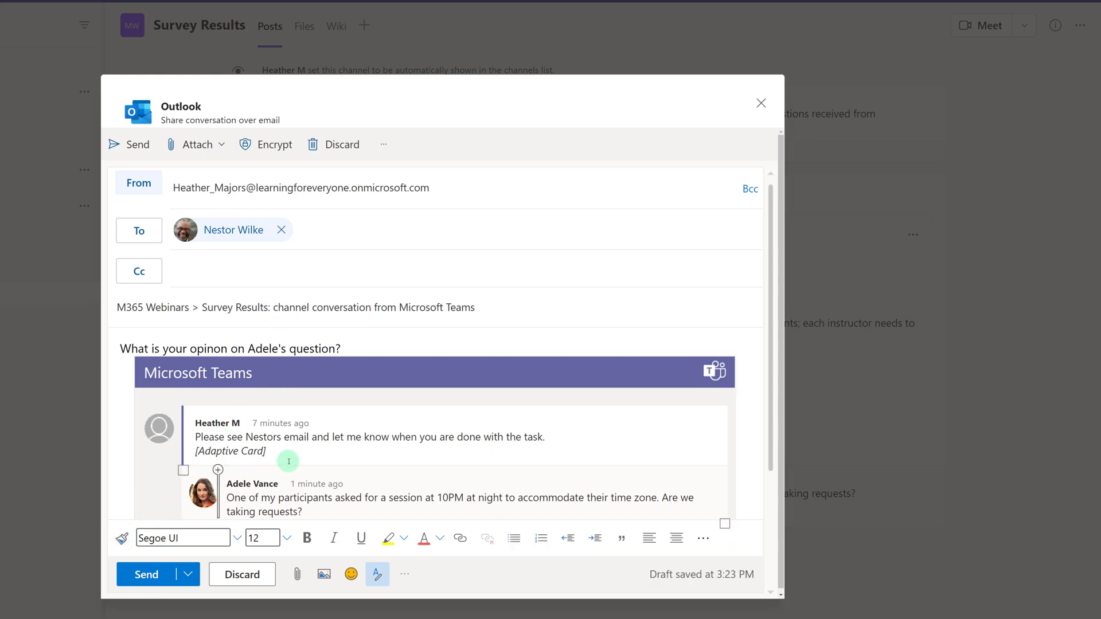
scroll(309, 430, "down", 2)
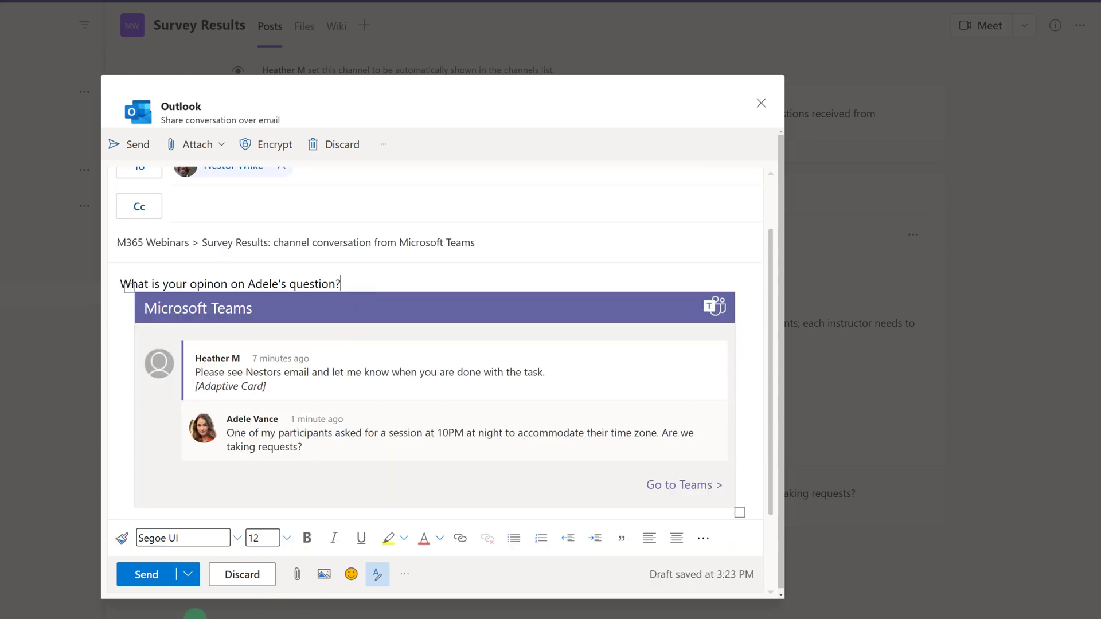
left_click(146, 575)
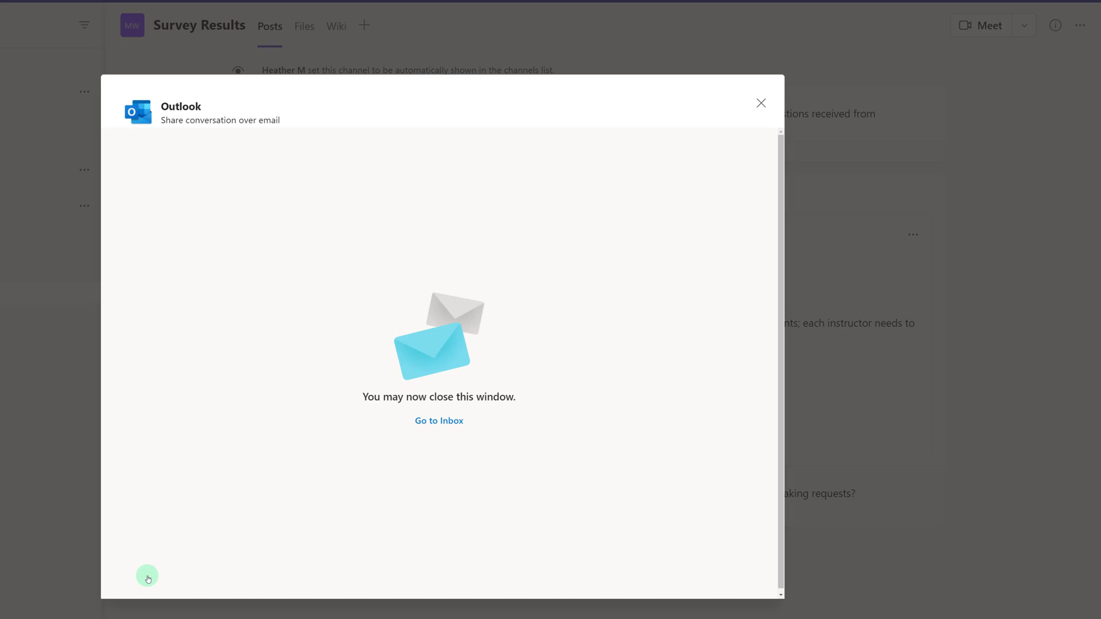
left_click(761, 104)
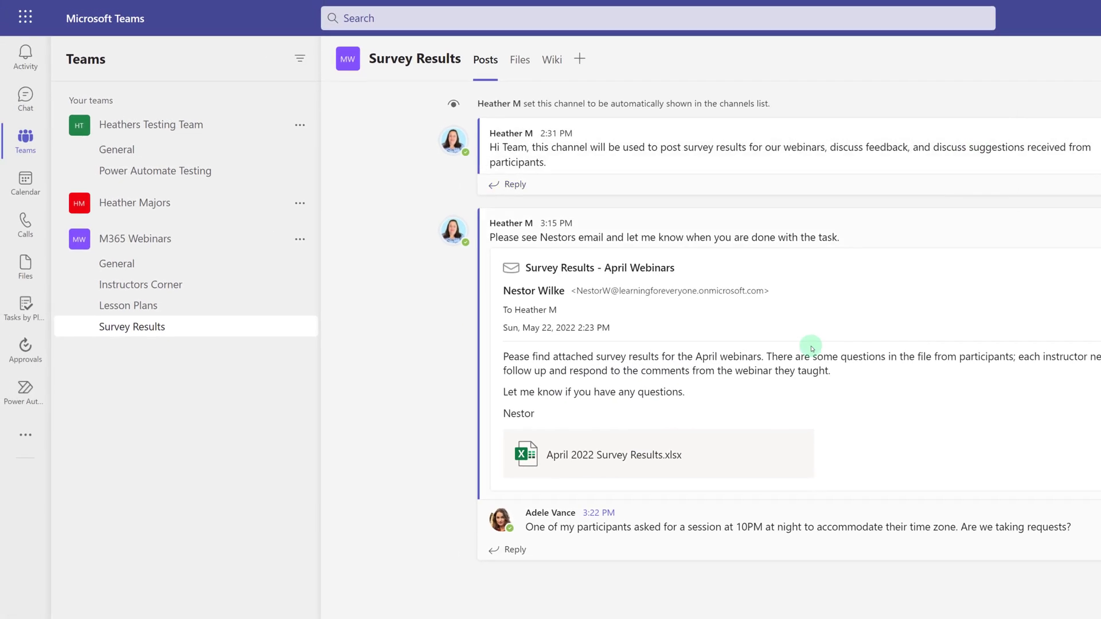